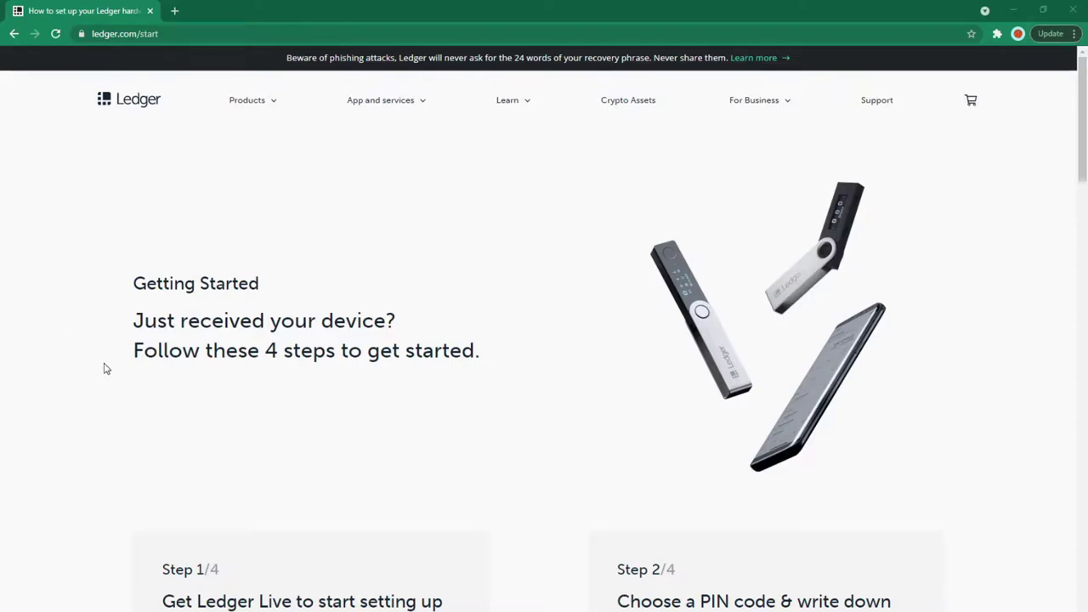
- Open the Ledger Live app download options and install the app in C:\Program Files\Ledger Live
scroll(110, 369, down, 5)
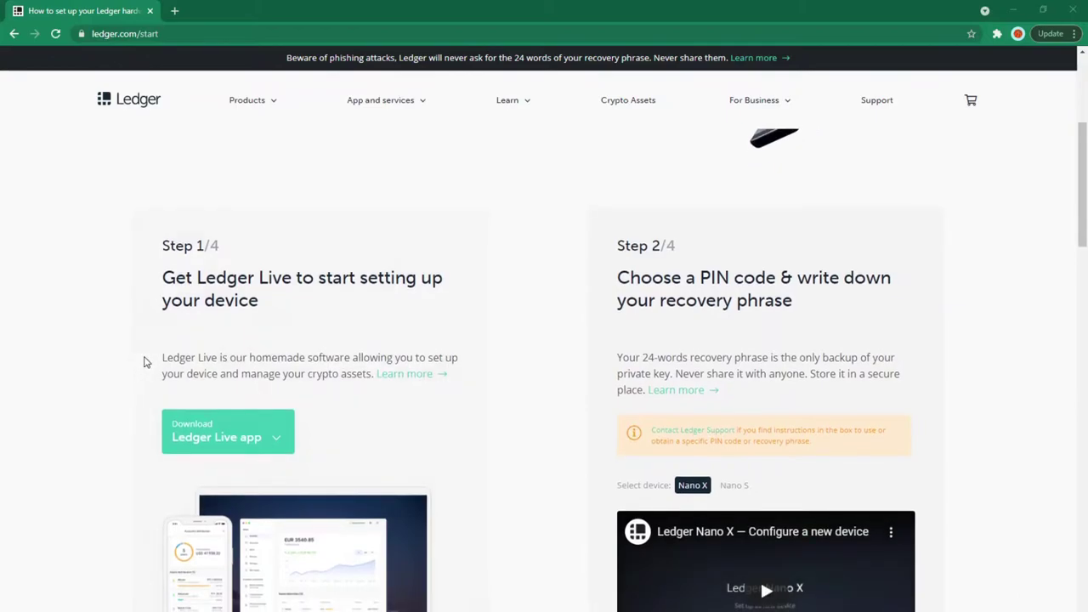
scroll(145, 363, up, 1)
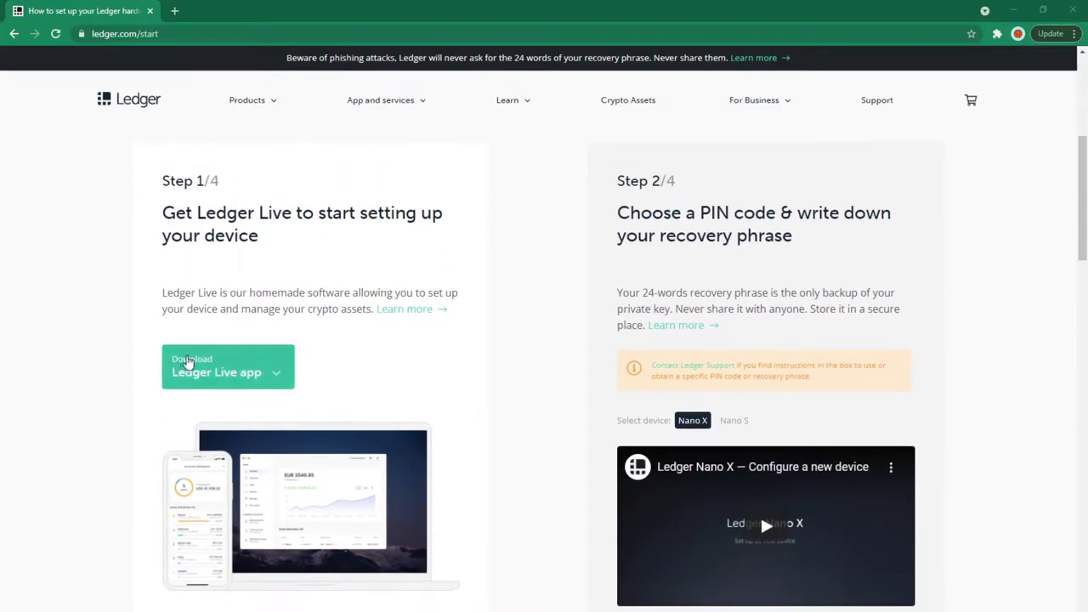
click(189, 364)
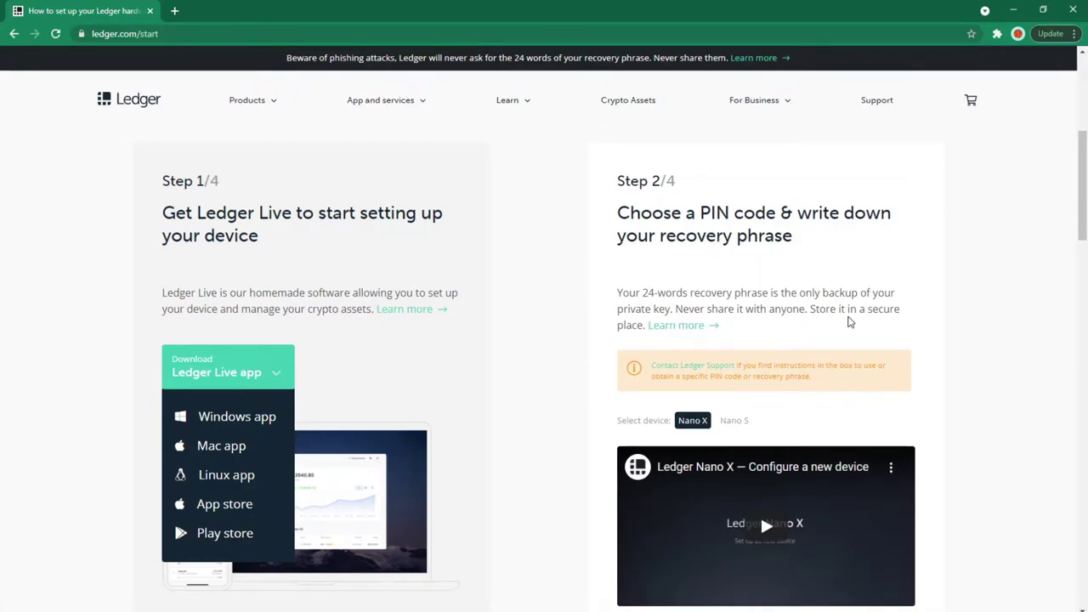
scroll(697, 348, down, 2)
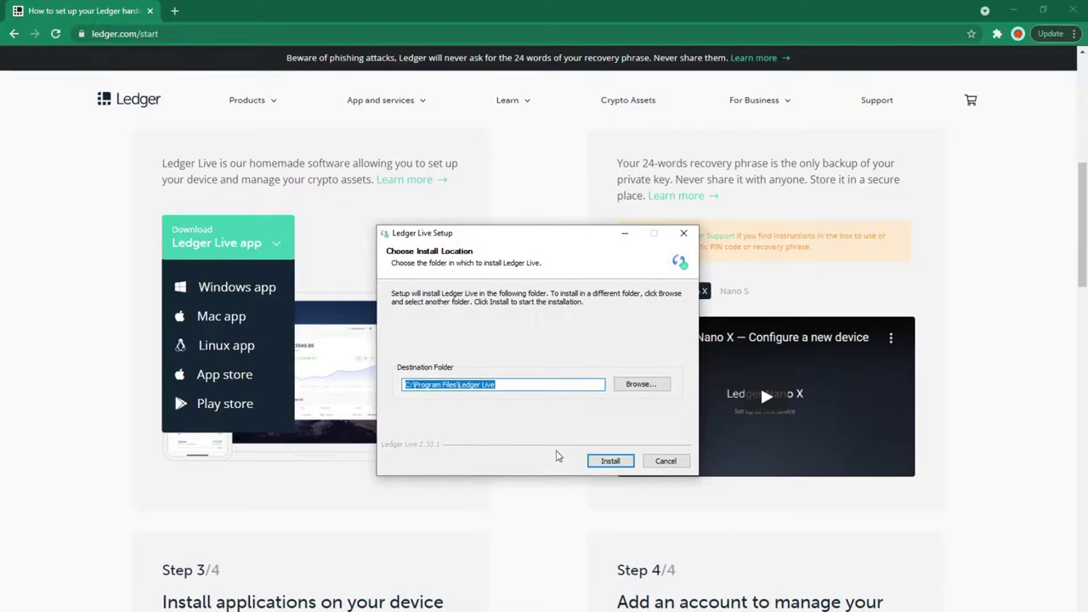
click(621, 460)
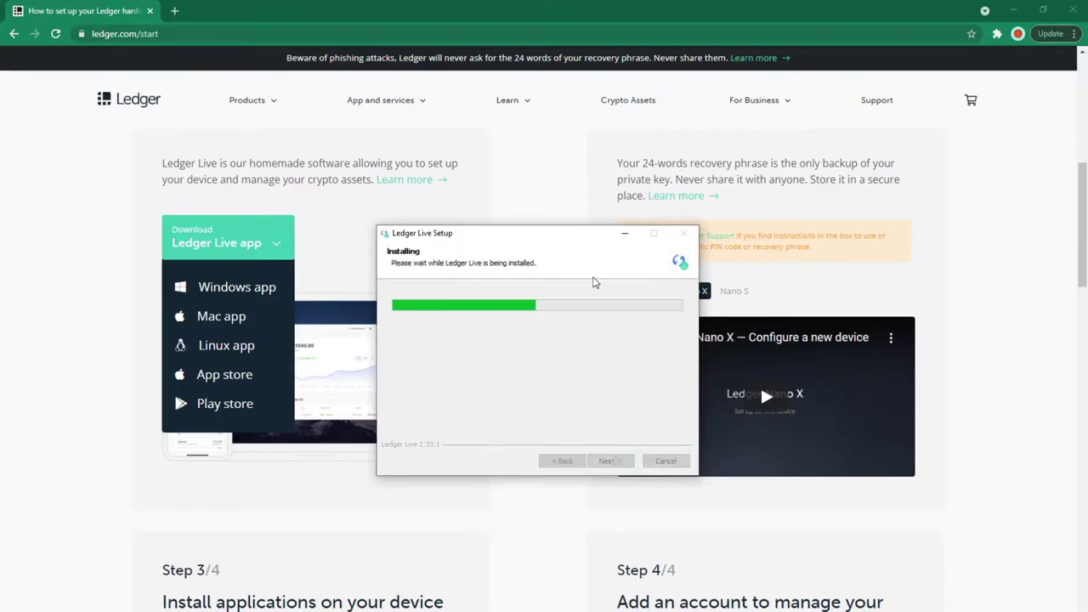
click(612, 460)
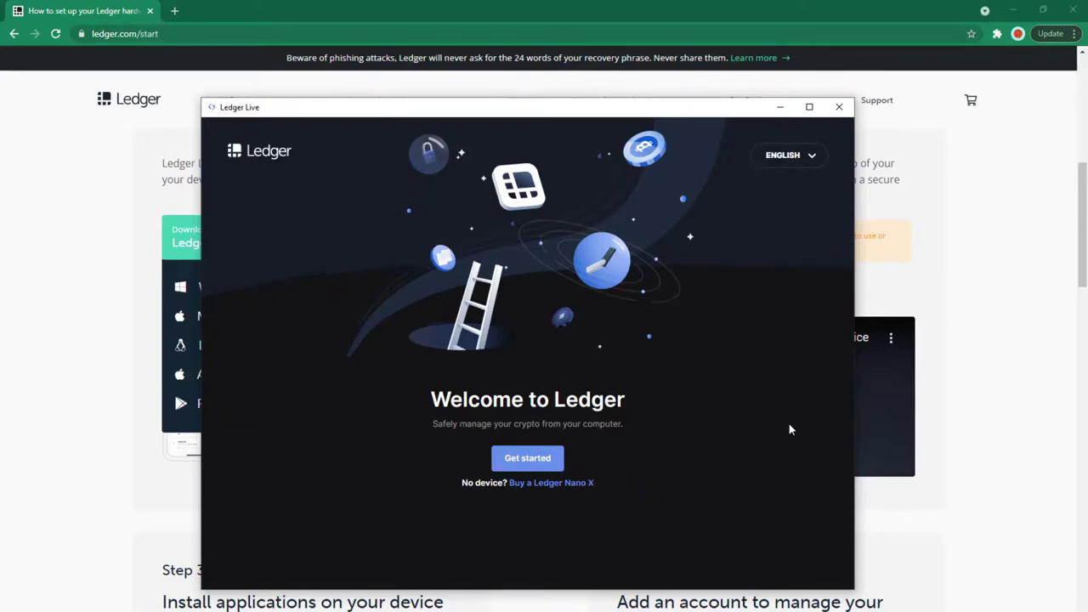
- Start the Ledger Live onboarding and accept the Terms of Service and Privacy Policy to enter the app
click(524, 456)
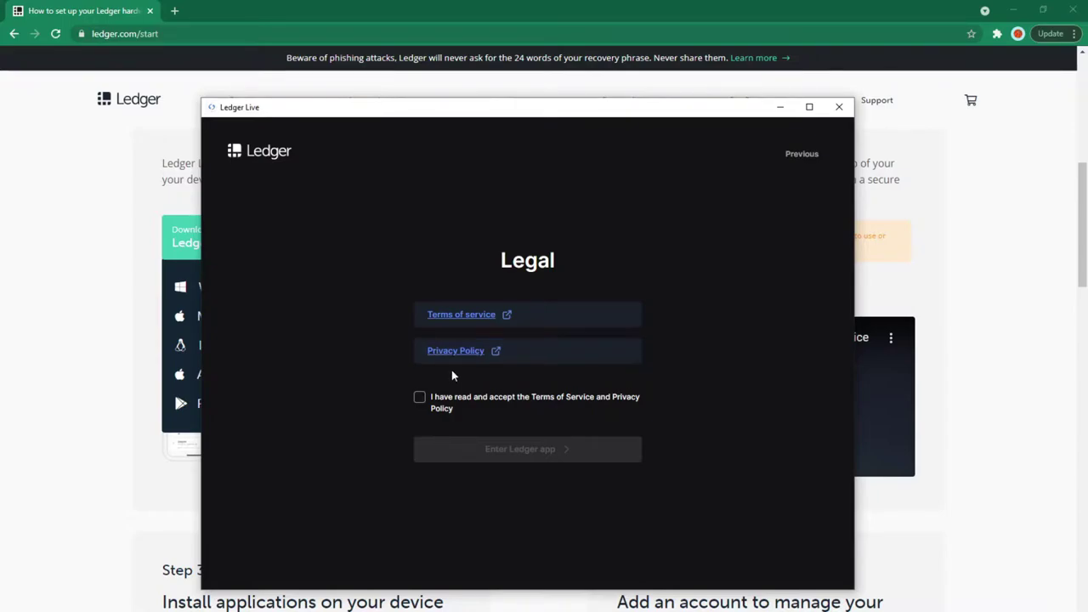
click(432, 401)
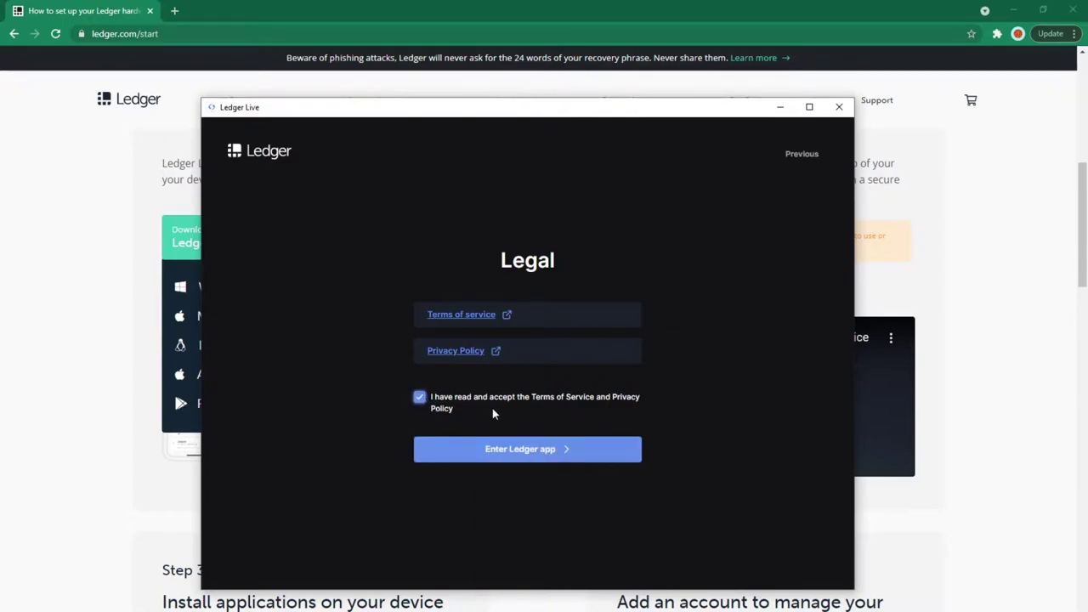
click(573, 458)
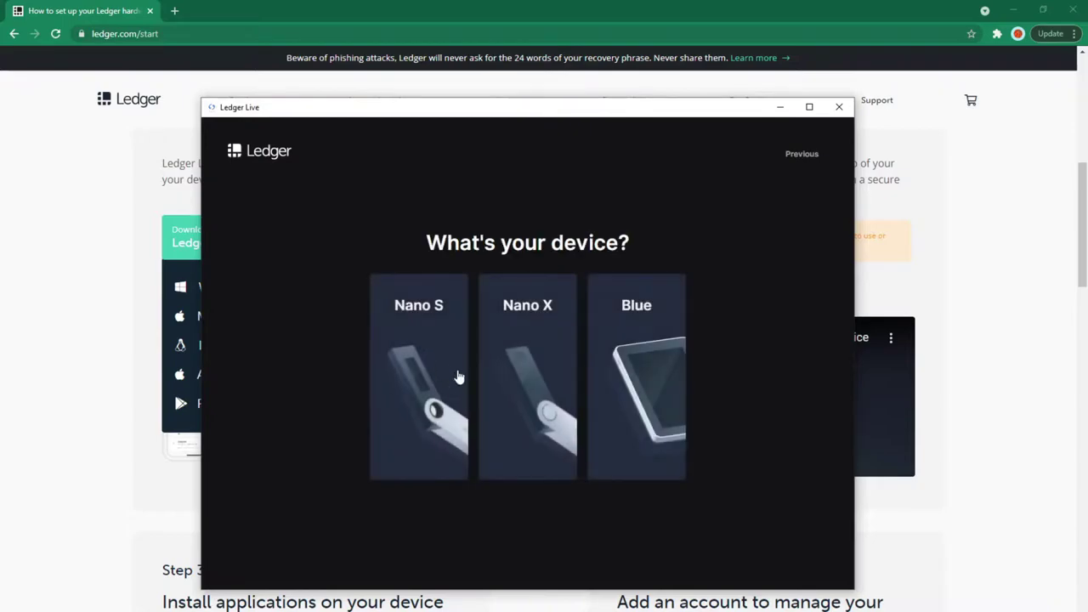
- Choose to set up a new Nano X and go through the Basics introduction to begin the security setup
click(521, 404)
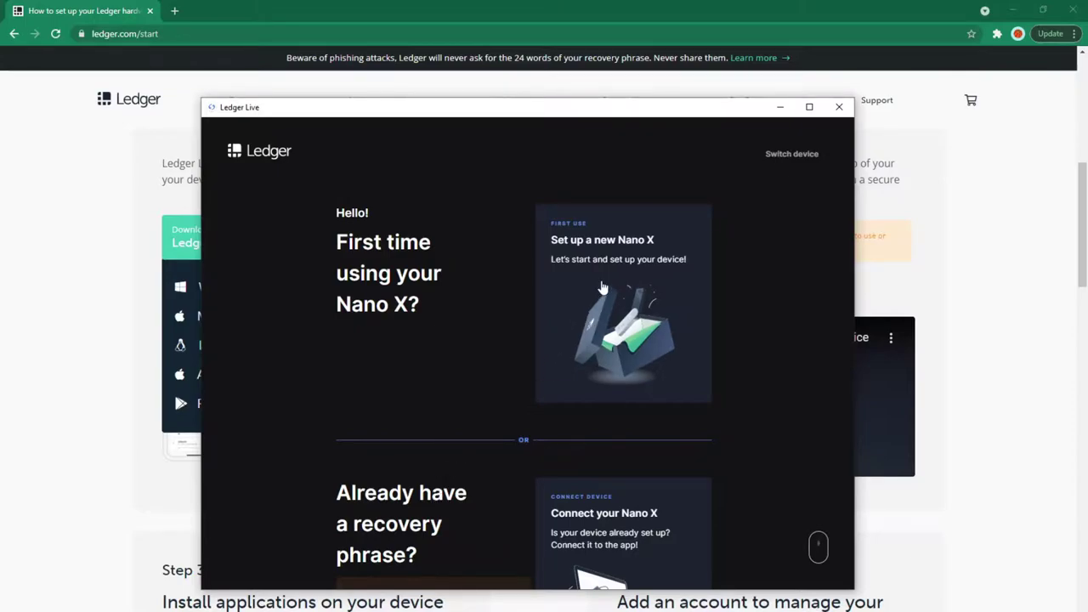
click(602, 288)
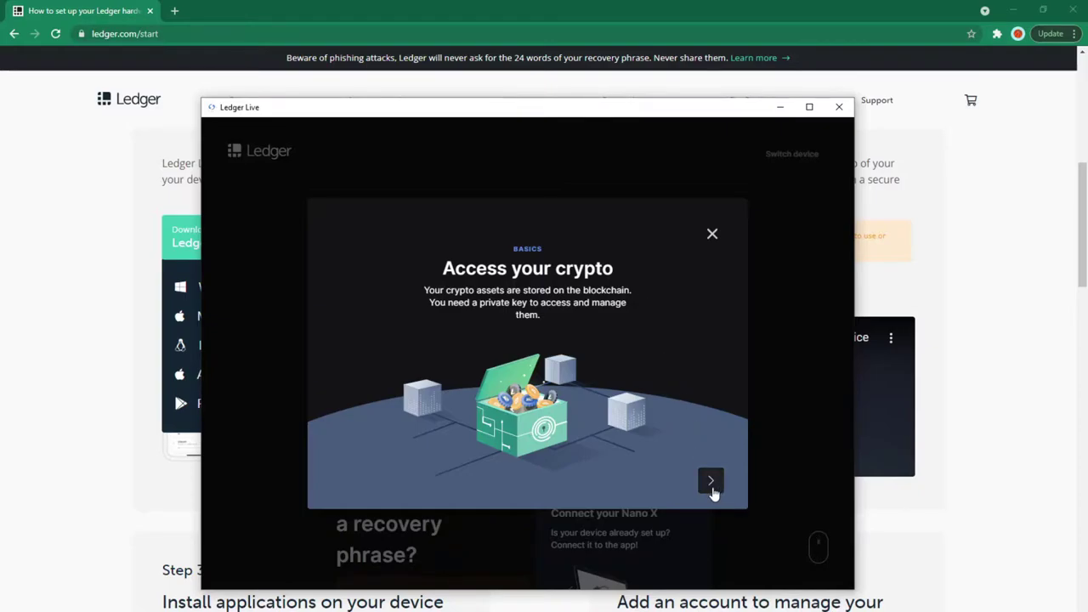
click(712, 482)
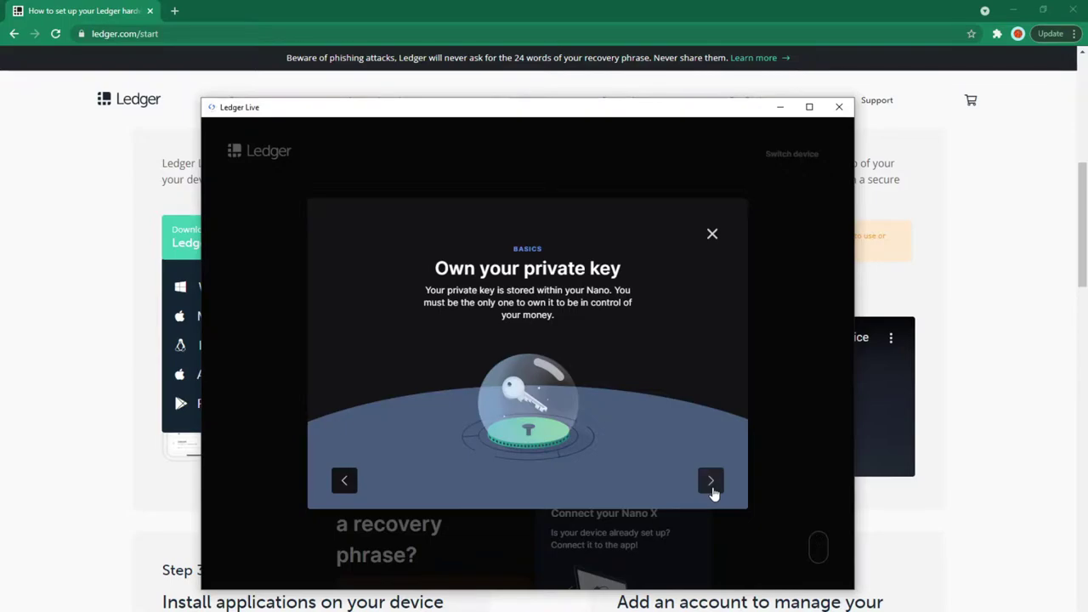
click(712, 482)
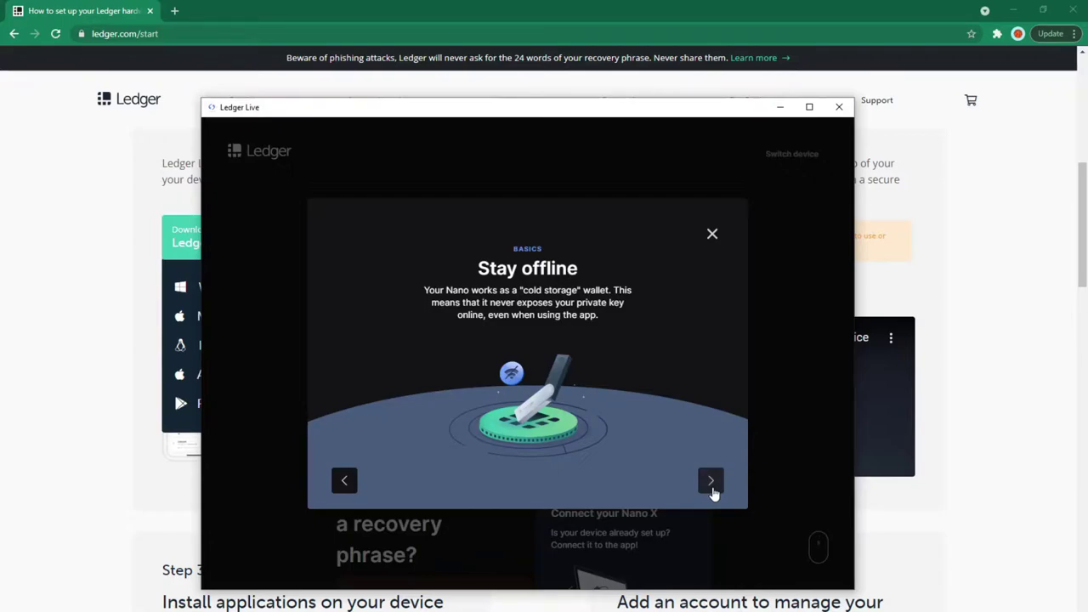
click(711, 481)
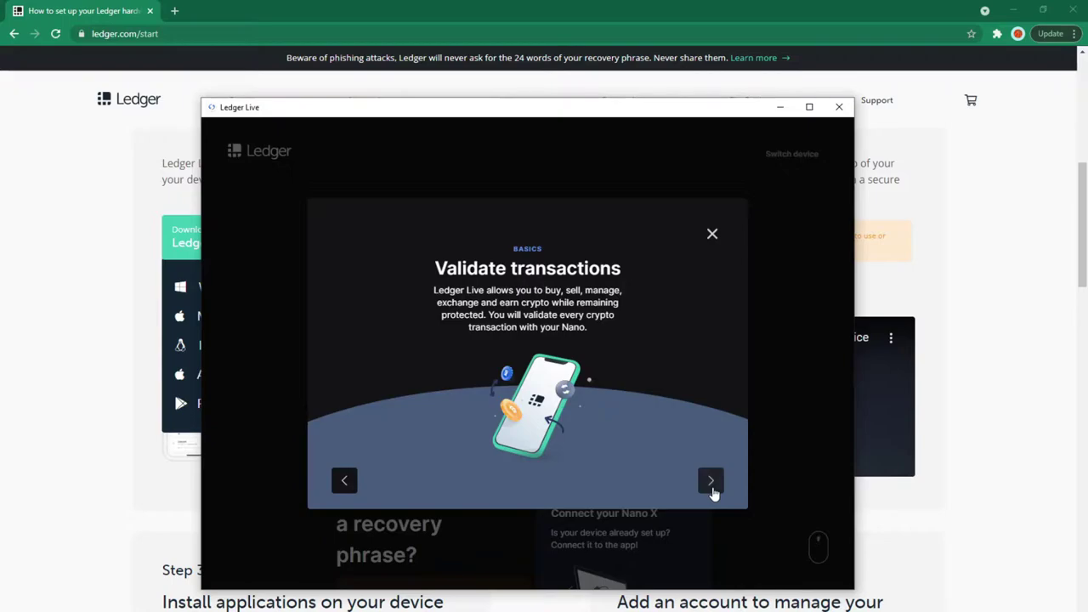
click(711, 481)
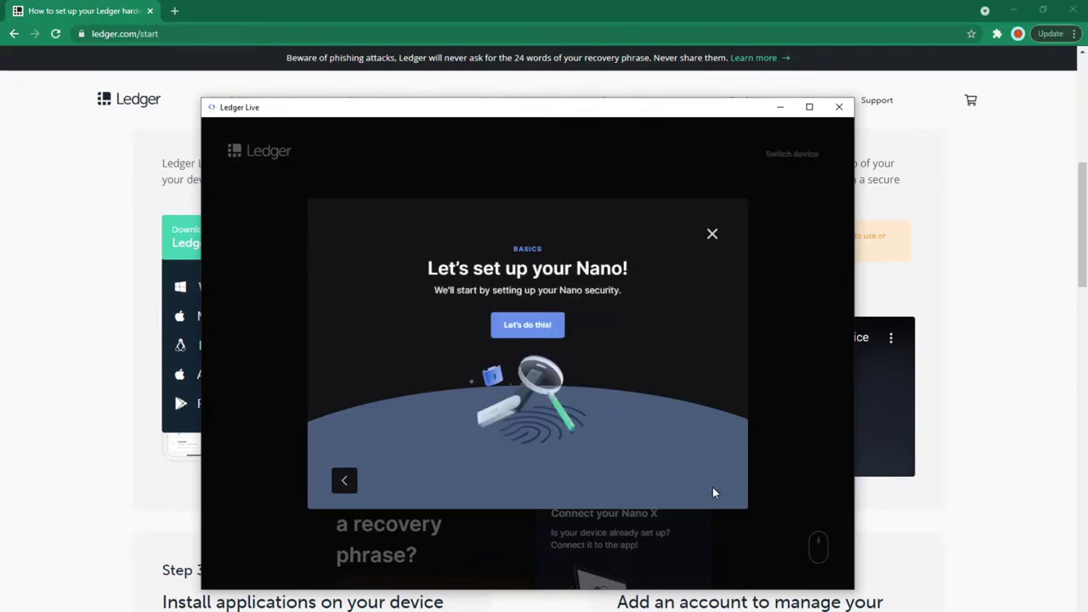
click(509, 325)
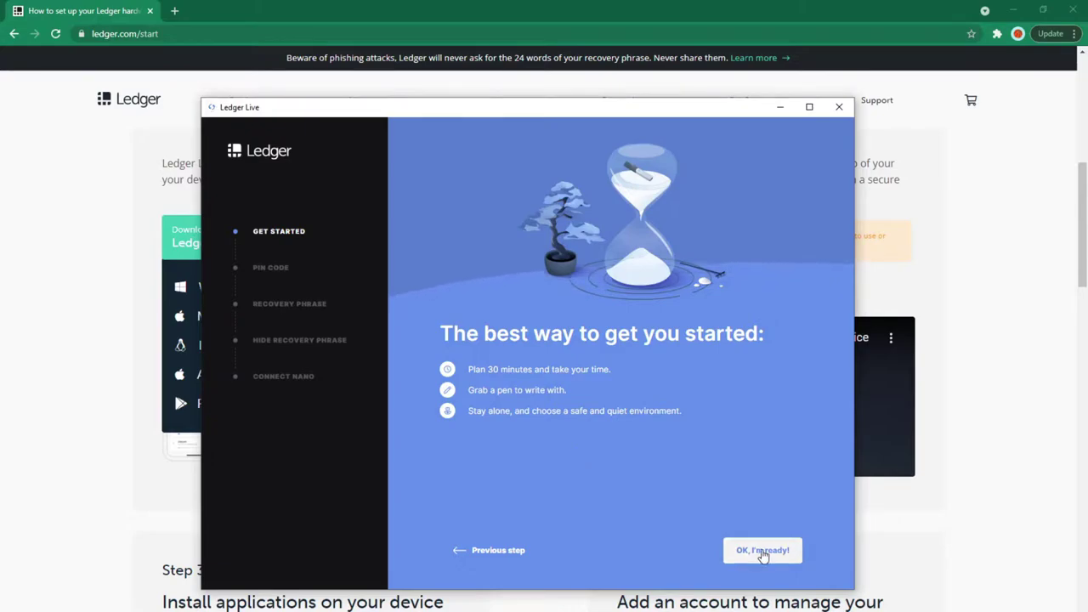
- Complete the Get Started stage by confirming readiness, acknowledging the caution notice and moving past the device start-up instructions
click(762, 552)
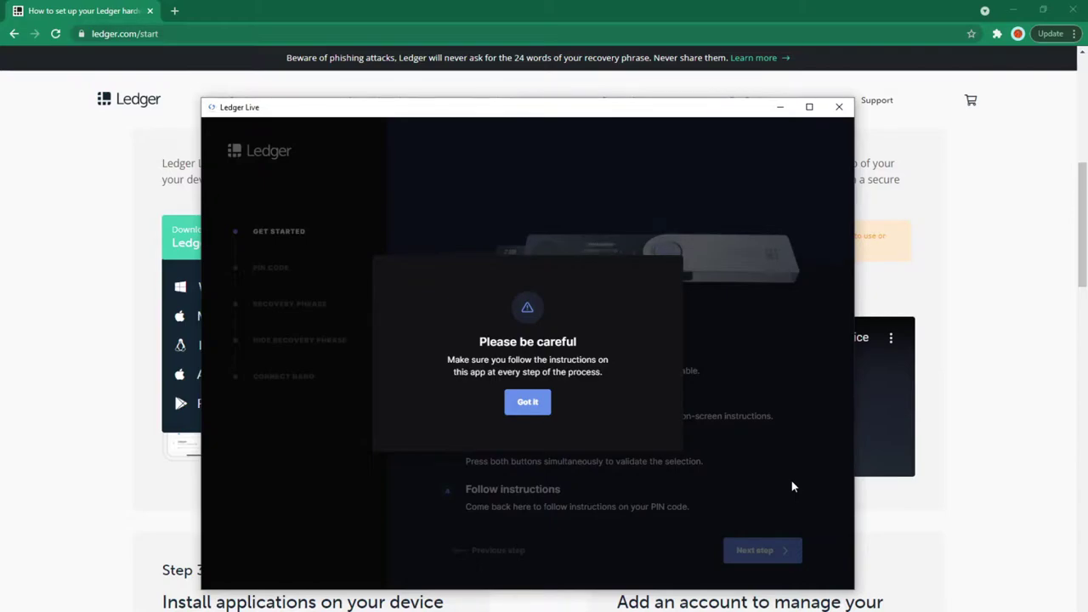
click(515, 403)
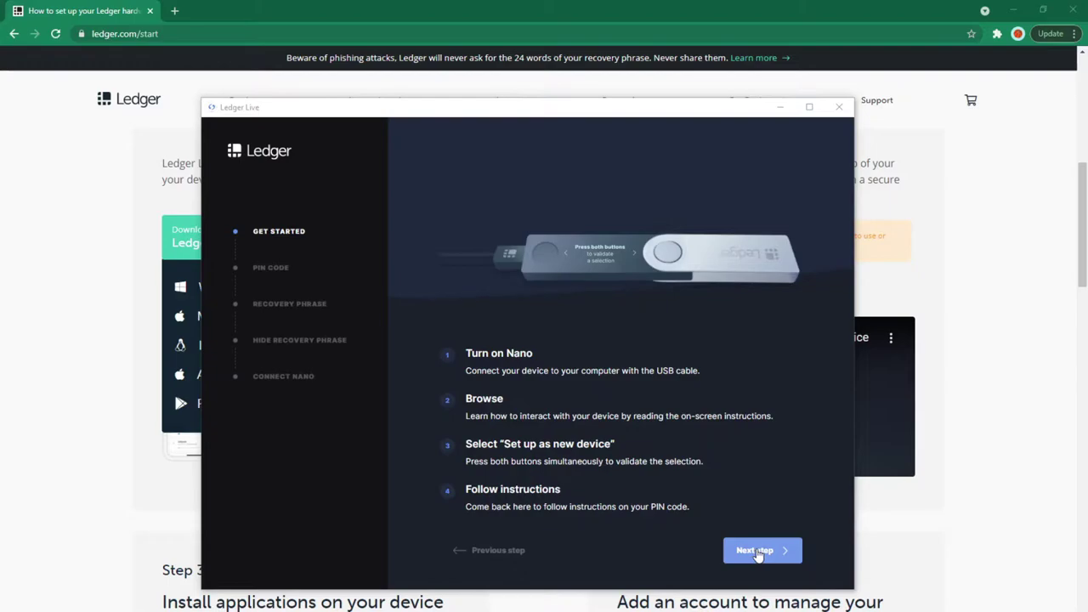
click(759, 551)
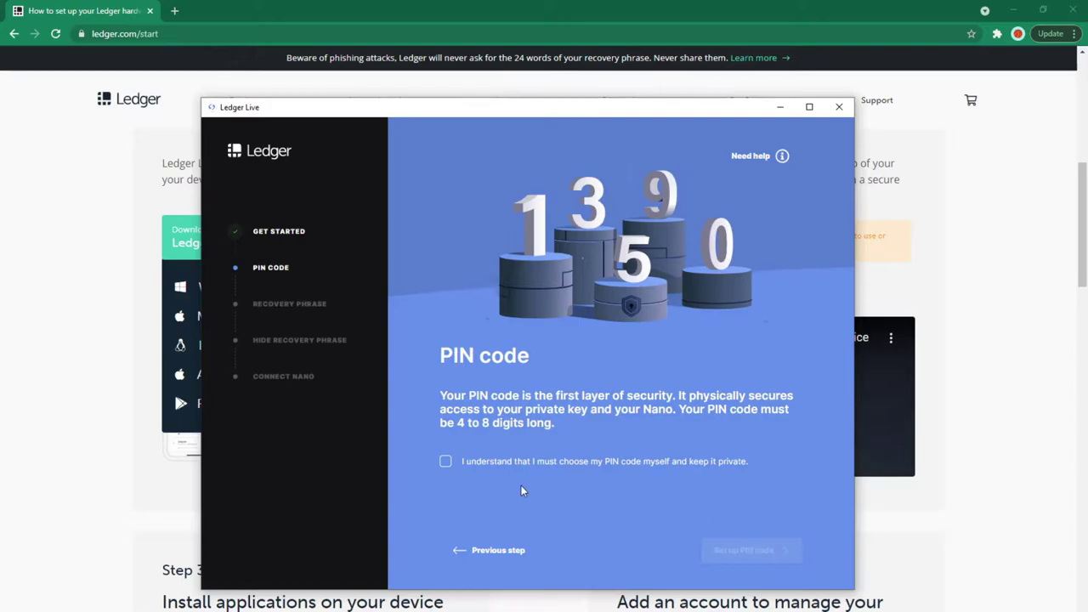
- Acknowledge that the PIN code must be self-chosen and kept private, and complete the PIN code stage
click(446, 463)
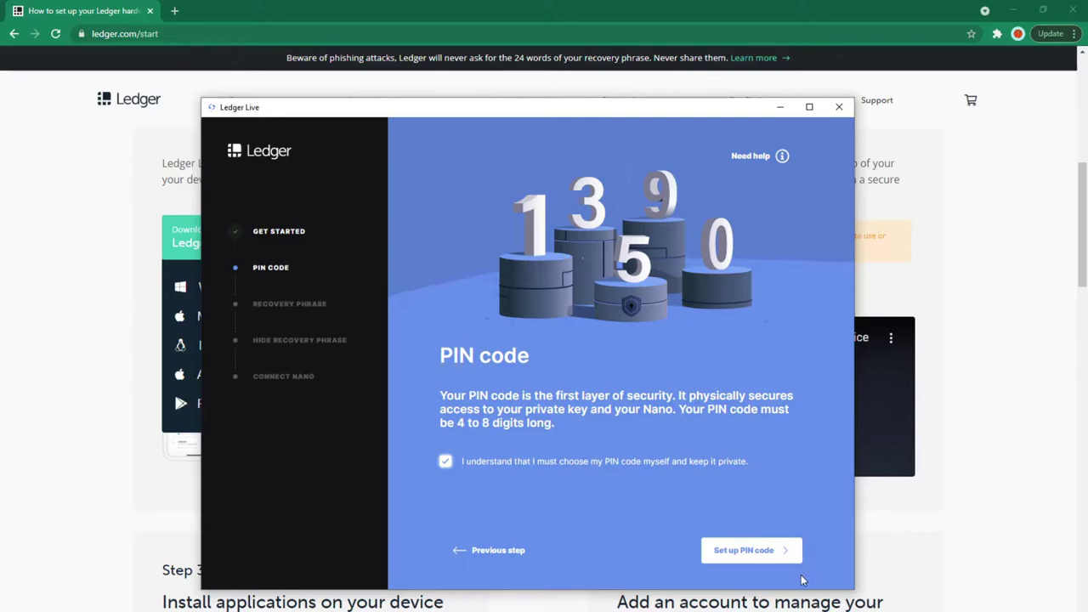
click(764, 554)
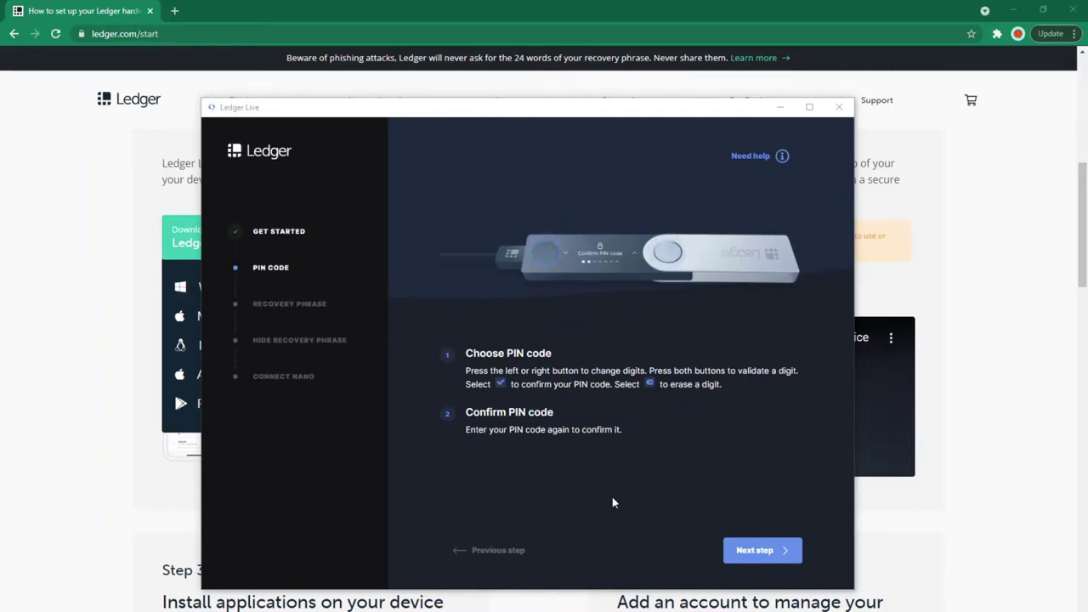
click(785, 559)
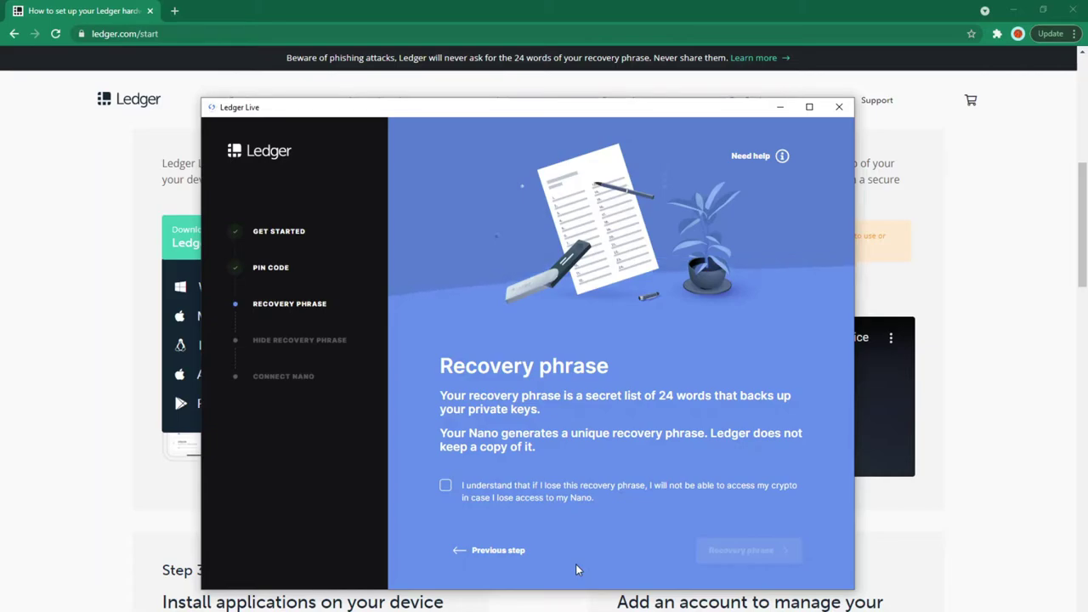
- Acknowledge the risk of losing the recovery phrase and complete the instructions for writing down and confirming its 24 words
click(445, 490)
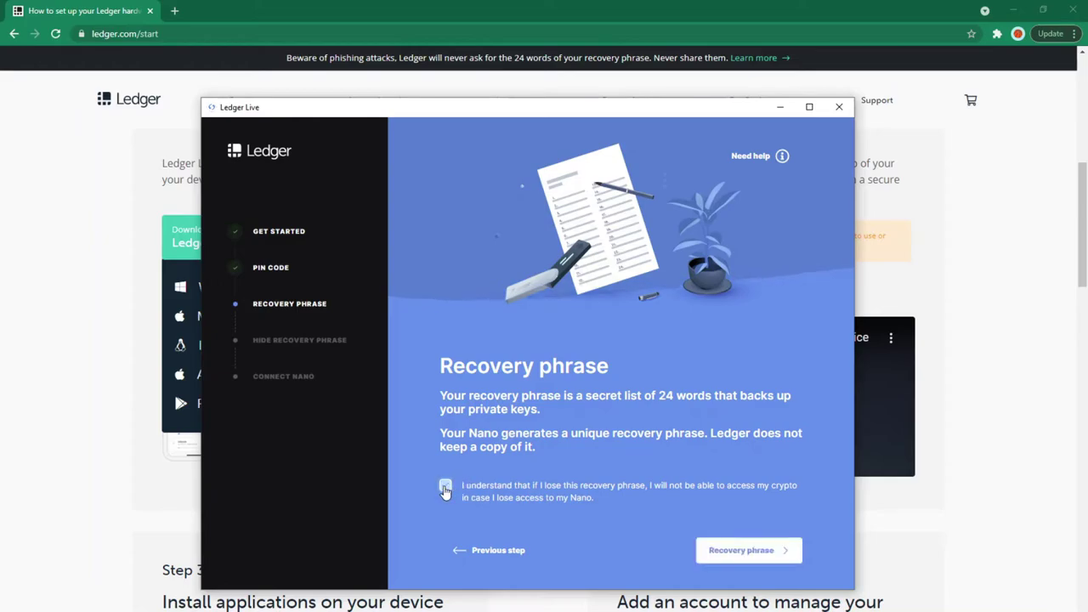
click(727, 553)
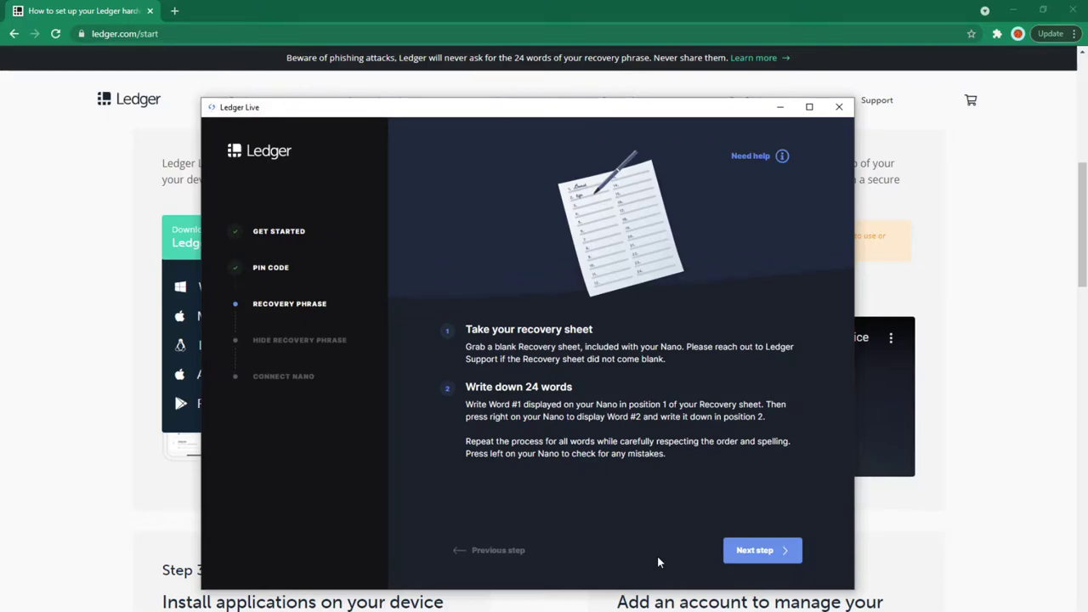
click(765, 552)
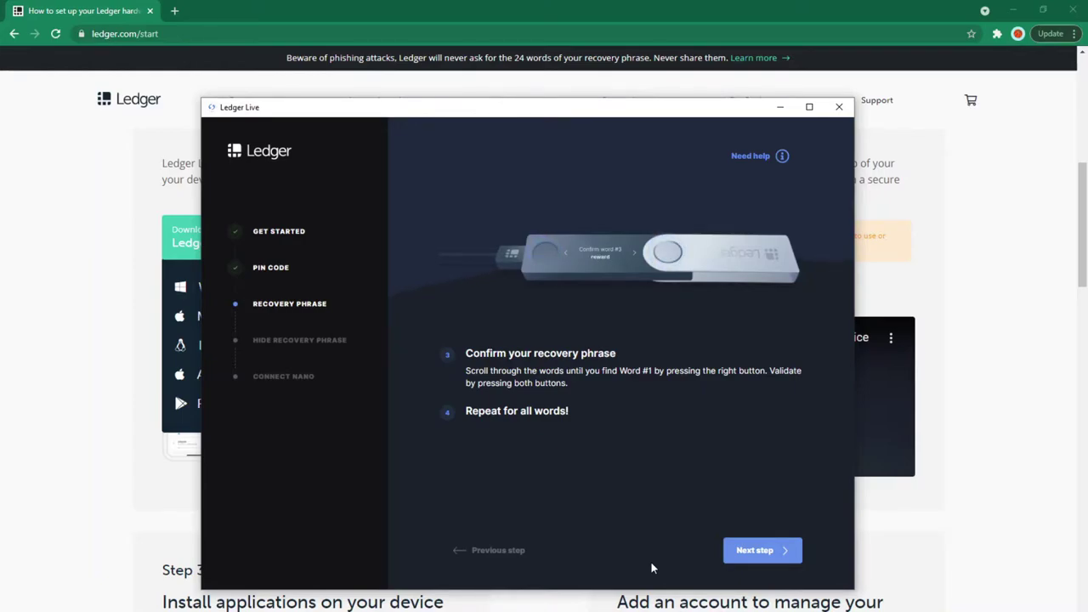
click(743, 548)
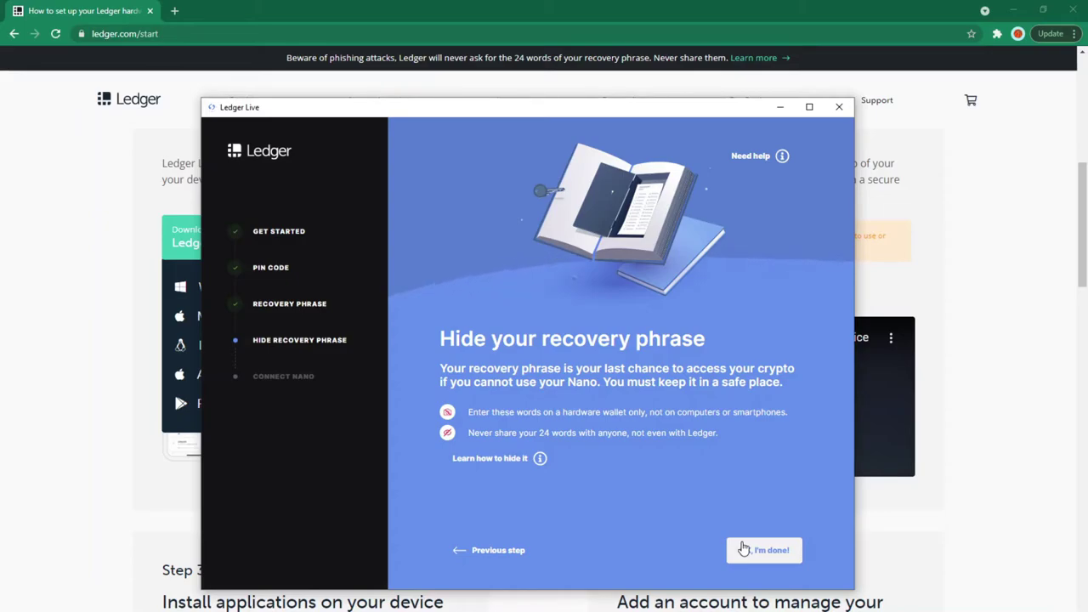
- Review the advice on where to keep the recovery phrase and confirm that hiding it is done
click(536, 461)
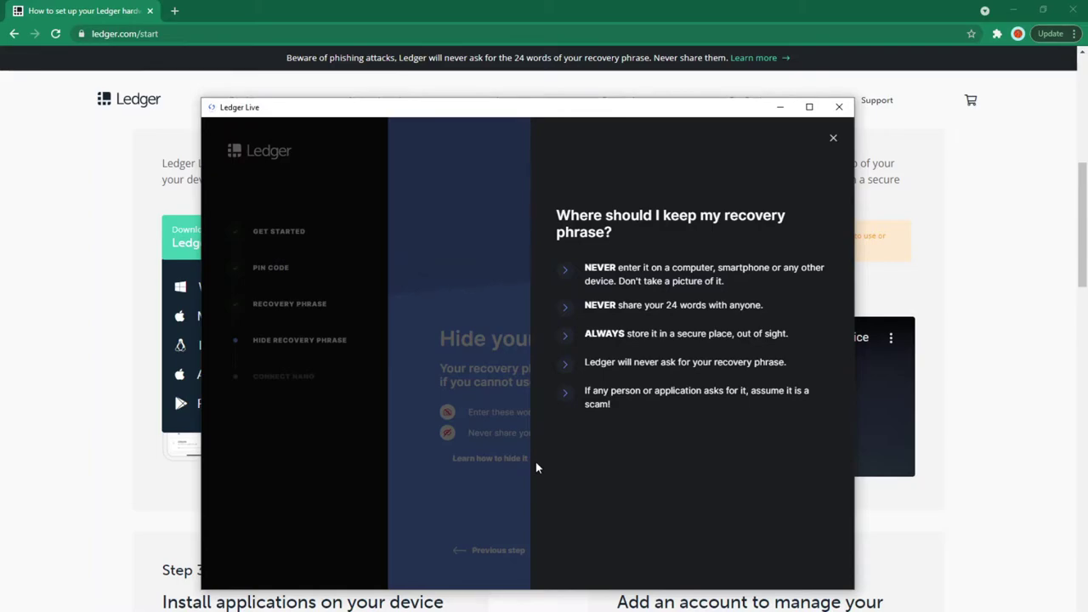
click(527, 466)
click(778, 552)
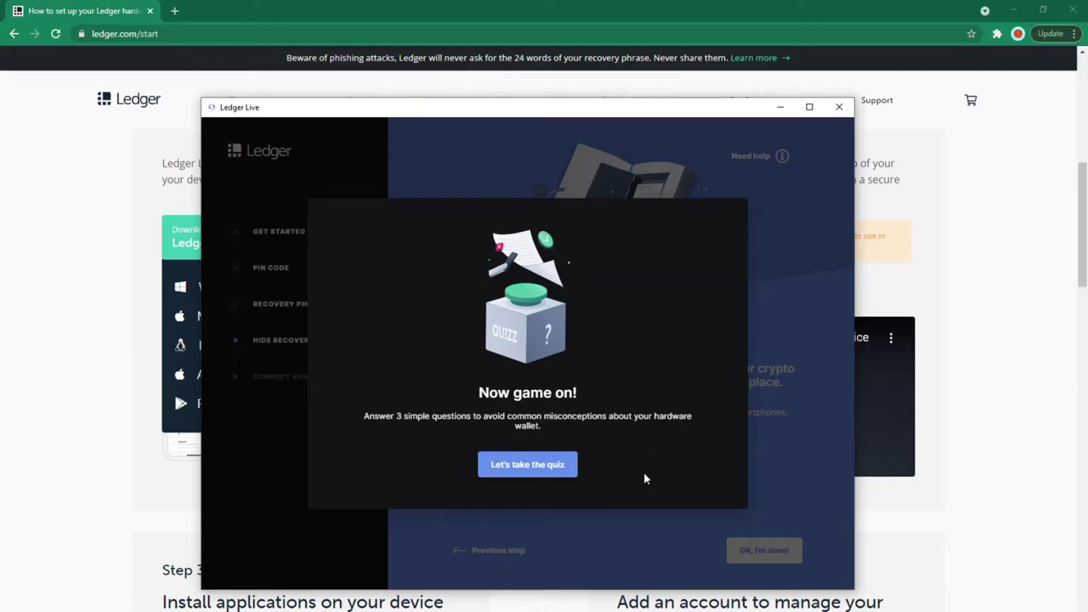
- Complete the quiz, answering "On the blockchain", "My crypto is no longer safe and I need to transfer them to a secure place" and "Still offline"
click(528, 468)
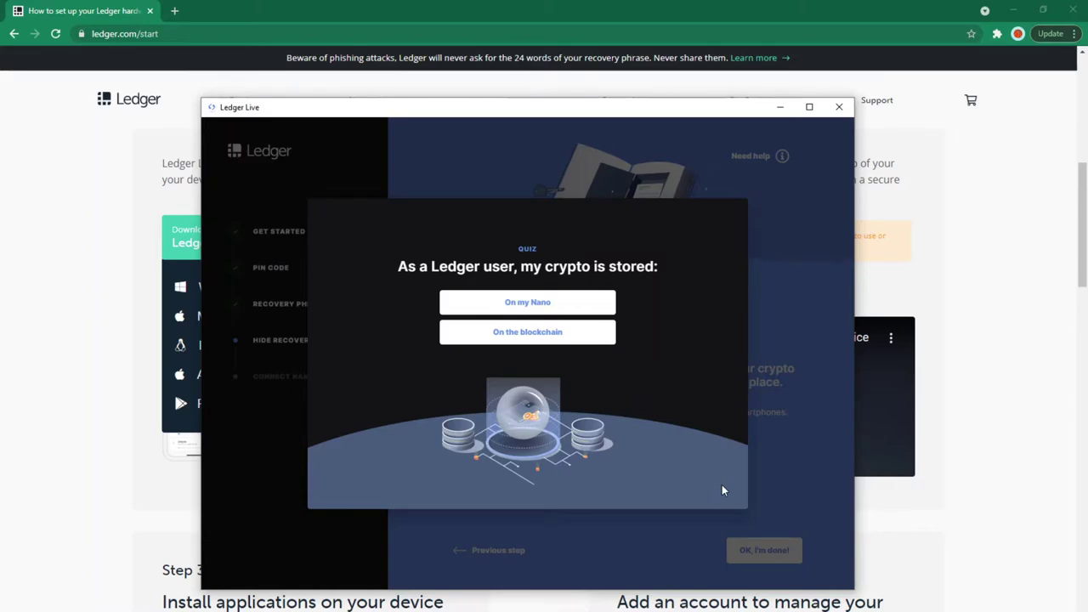
click(558, 335)
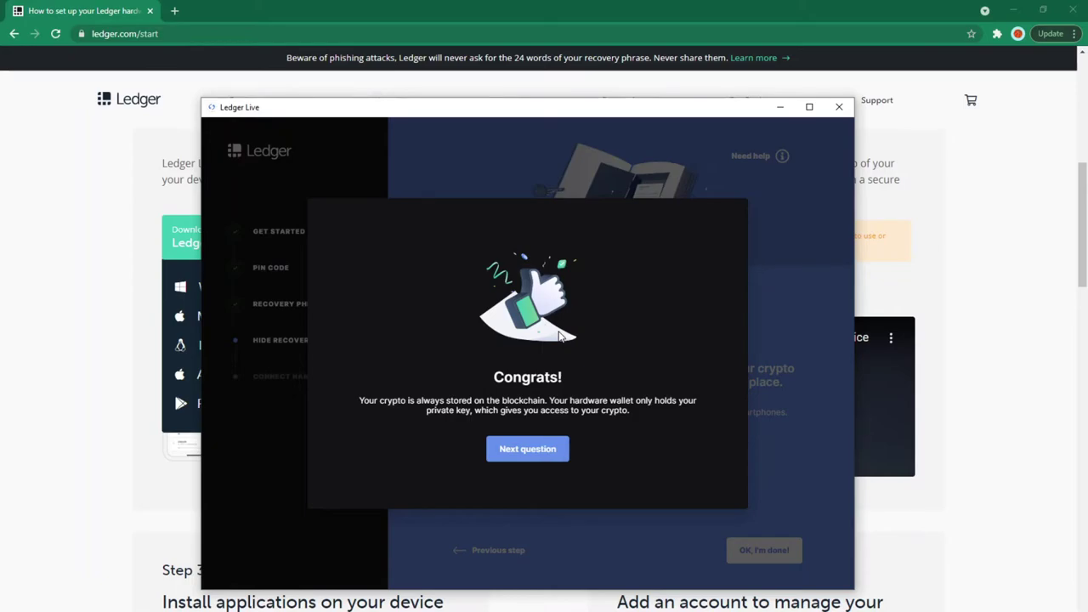
click(527, 449)
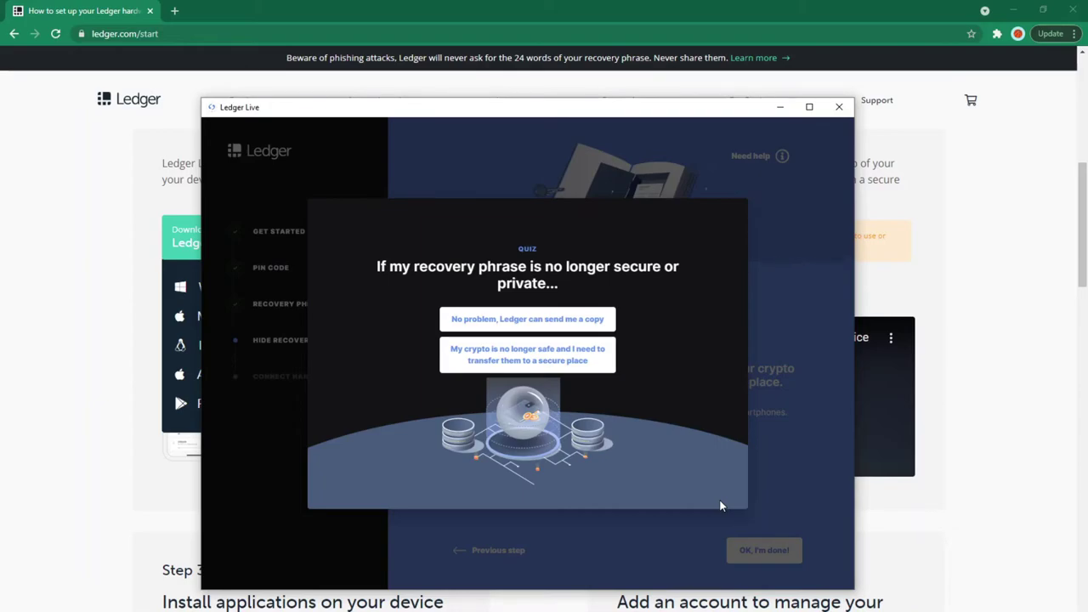
click(576, 354)
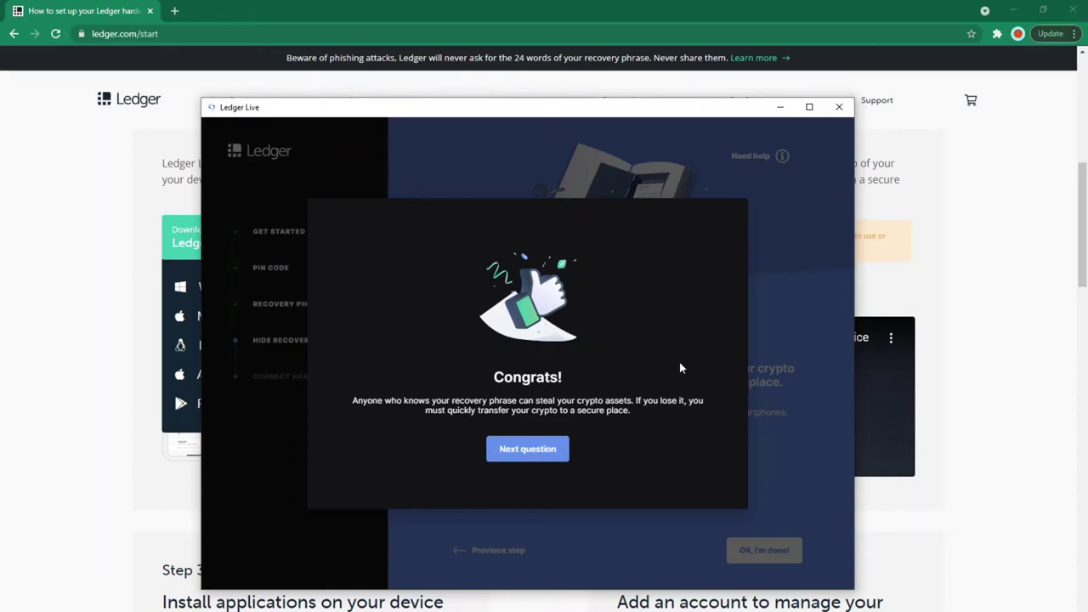
key(Return)
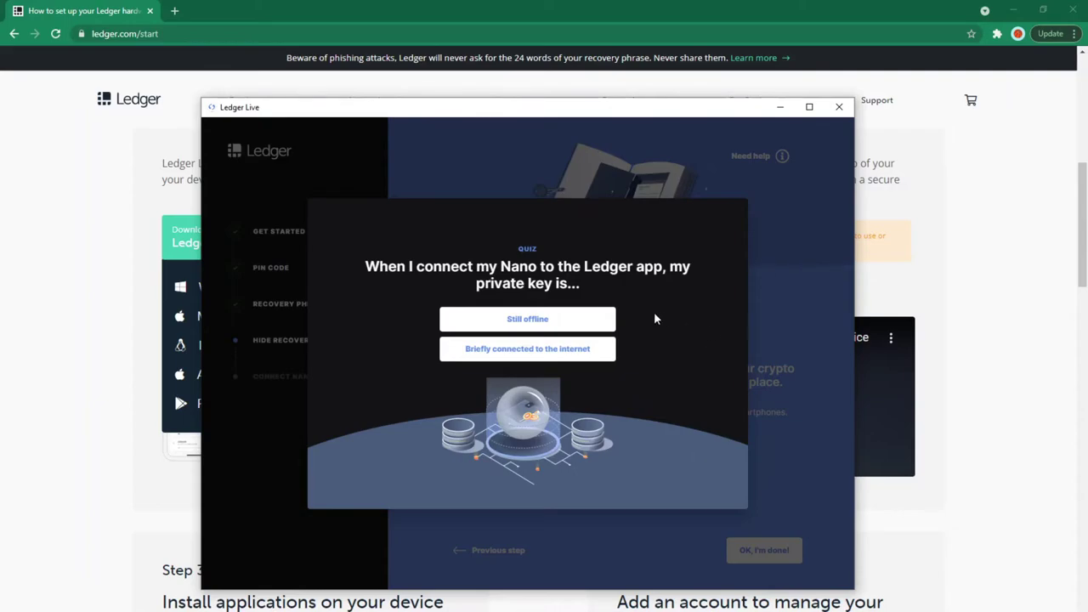
click(506, 317)
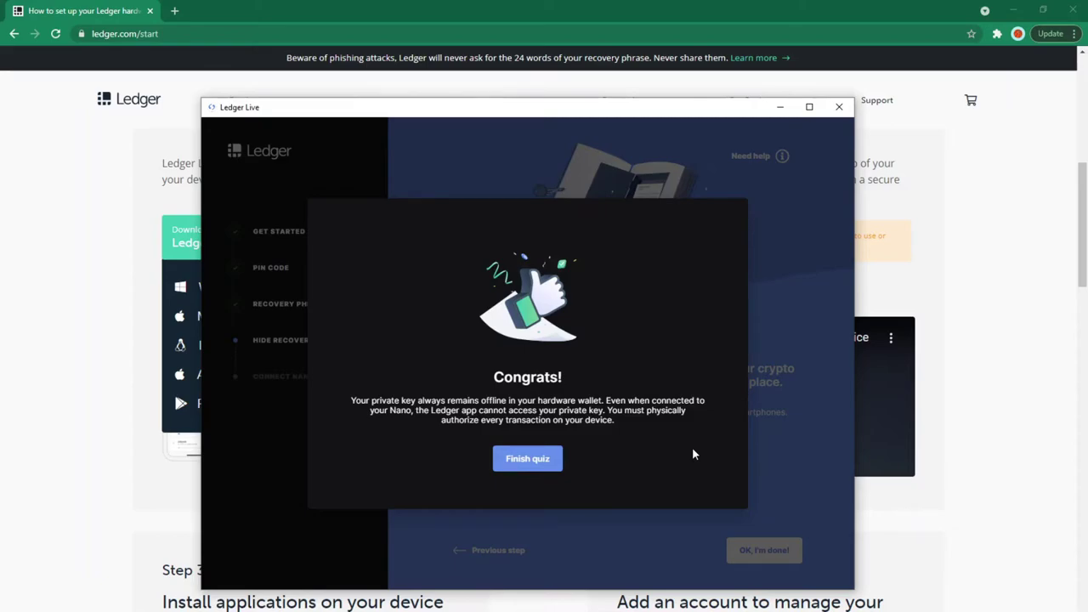
click(521, 462)
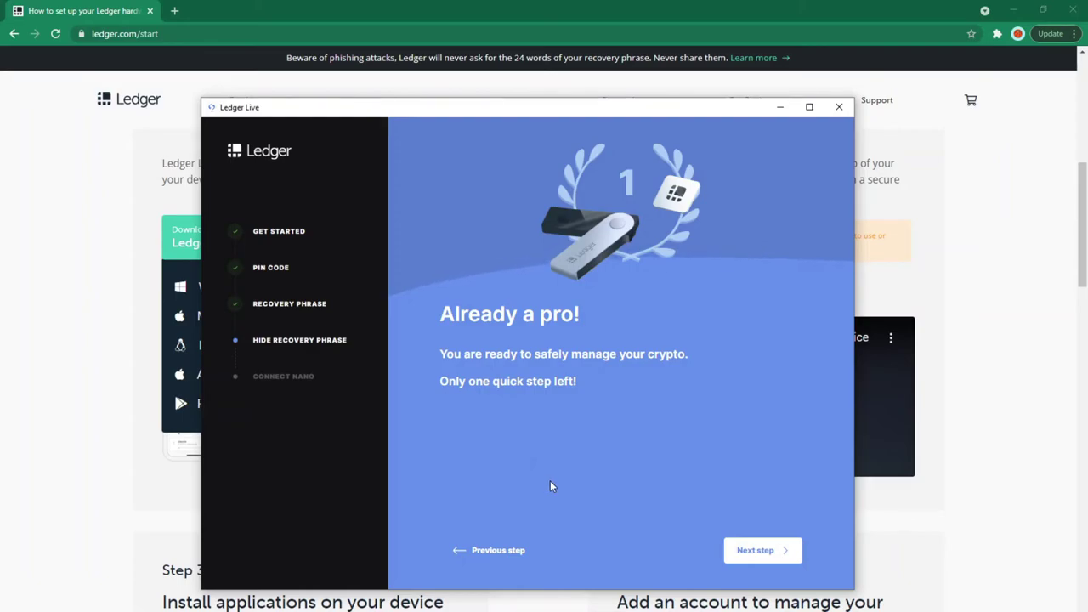
- Run the genuine check on the connected Nano and finish the onboarding to reach the portfolio
click(759, 560)
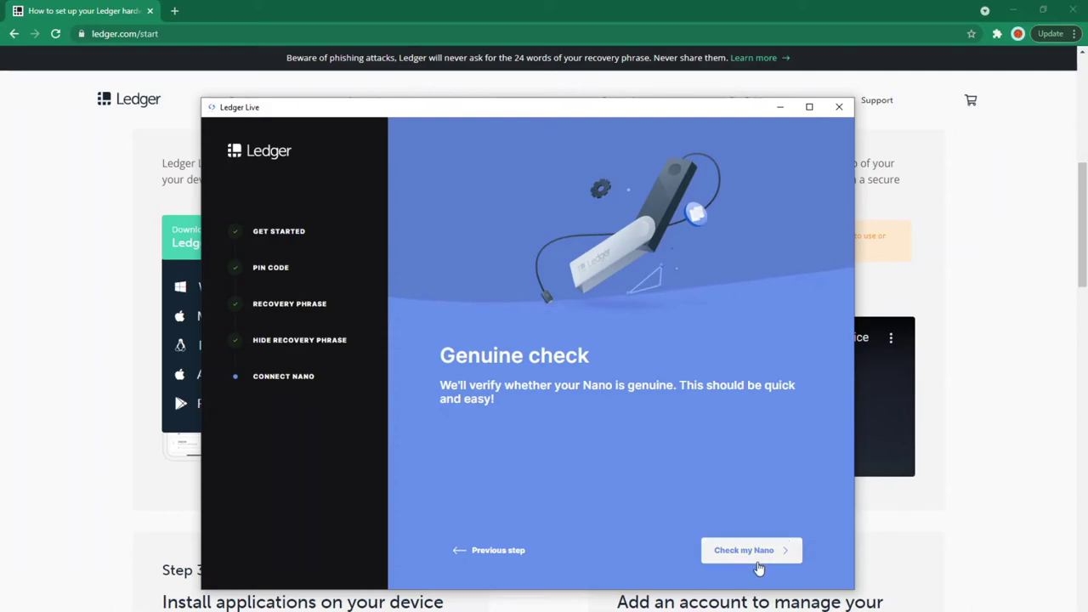
click(760, 553)
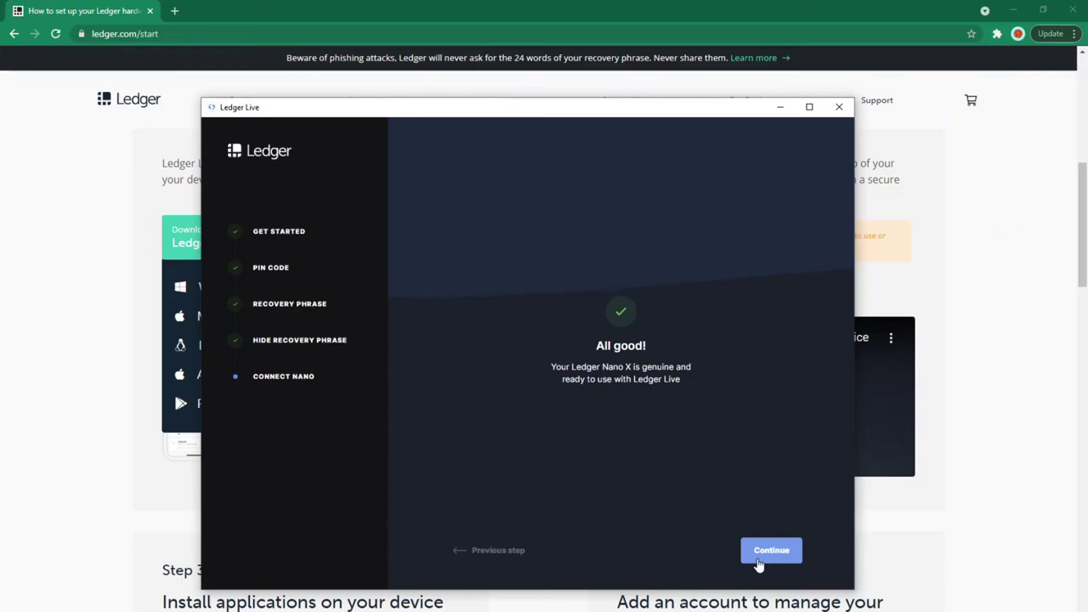
click(765, 553)
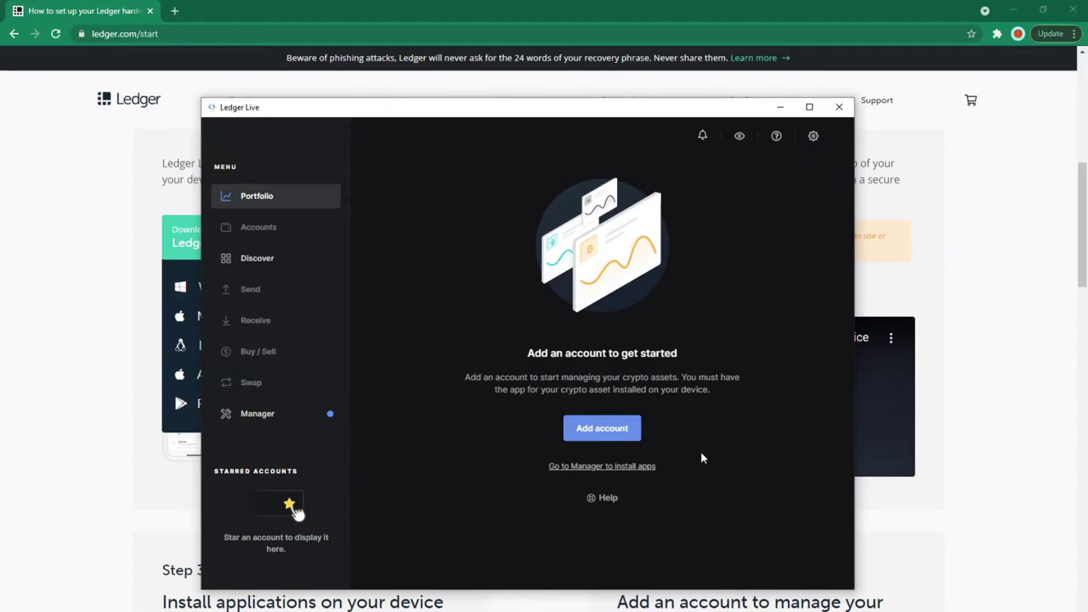
- Add a new Ethereum (ETH) account named Ethereum 1 to the portfolio
click(631, 431)
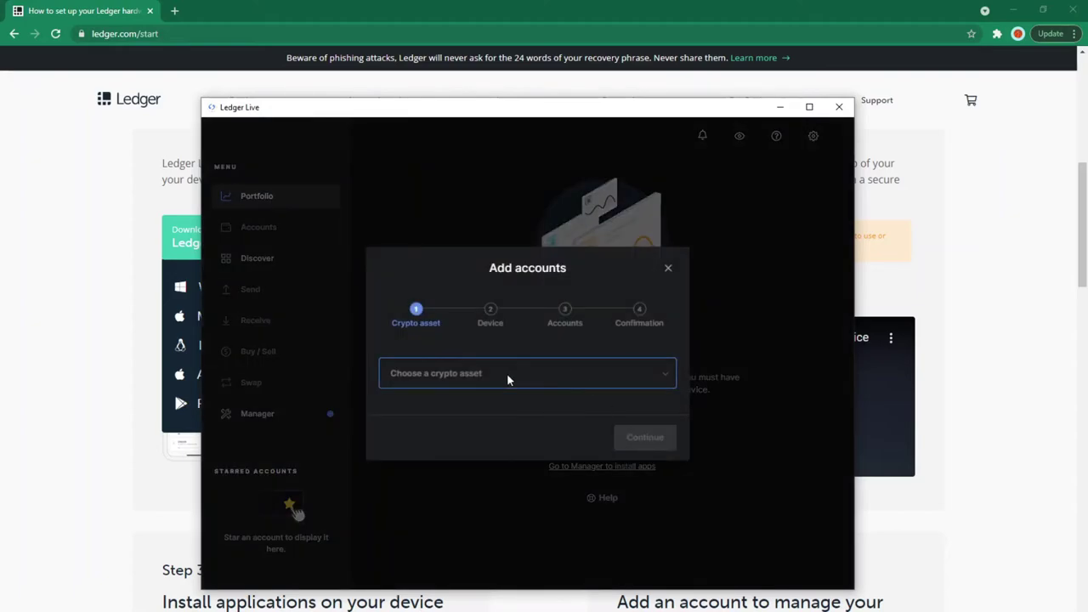
click(508, 380)
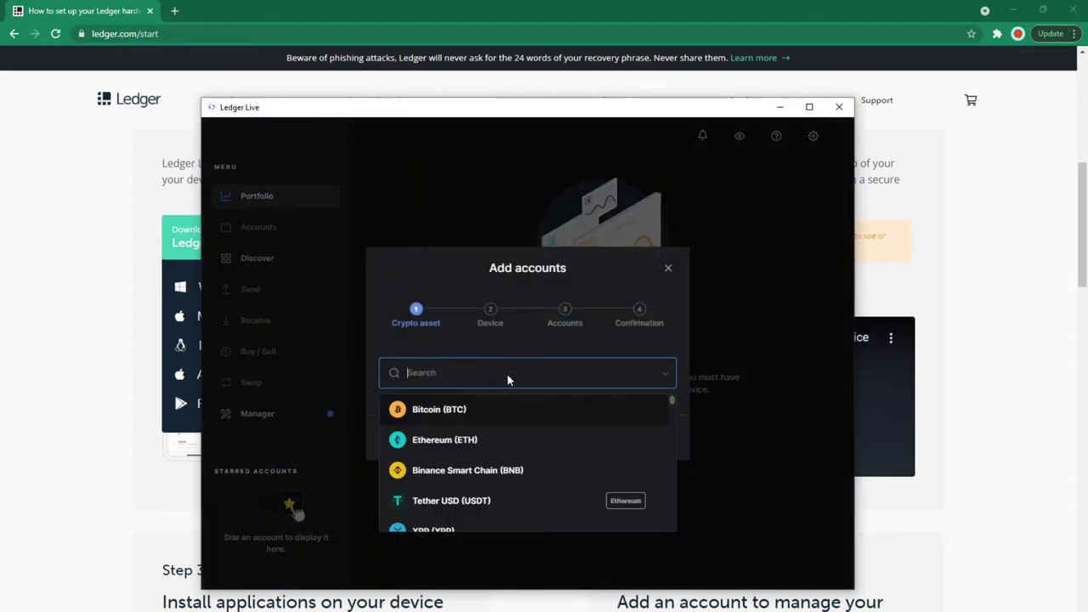
click(478, 443)
click(653, 441)
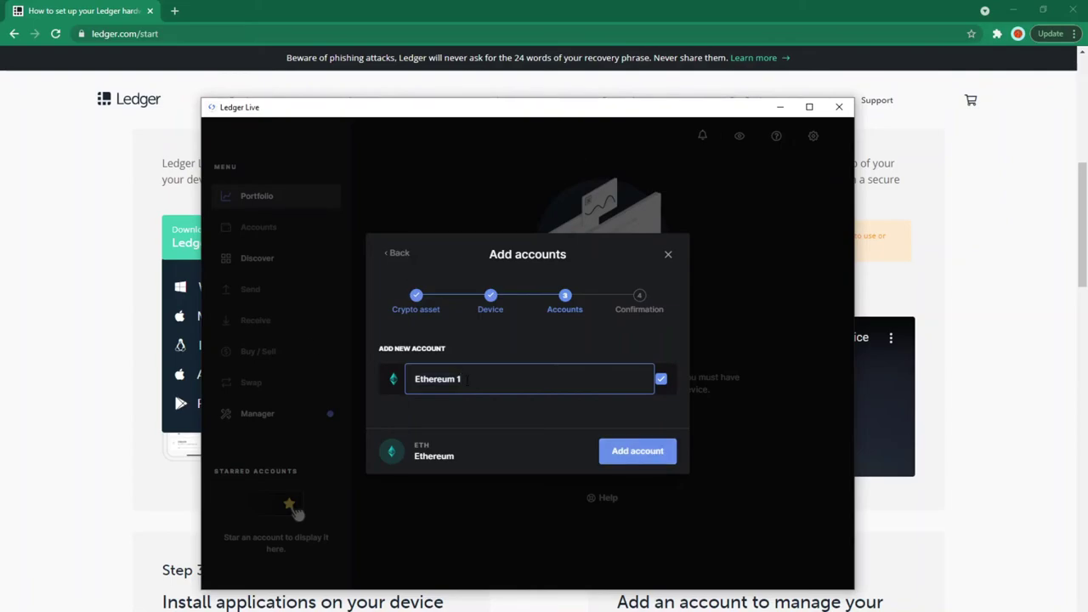
click(630, 456)
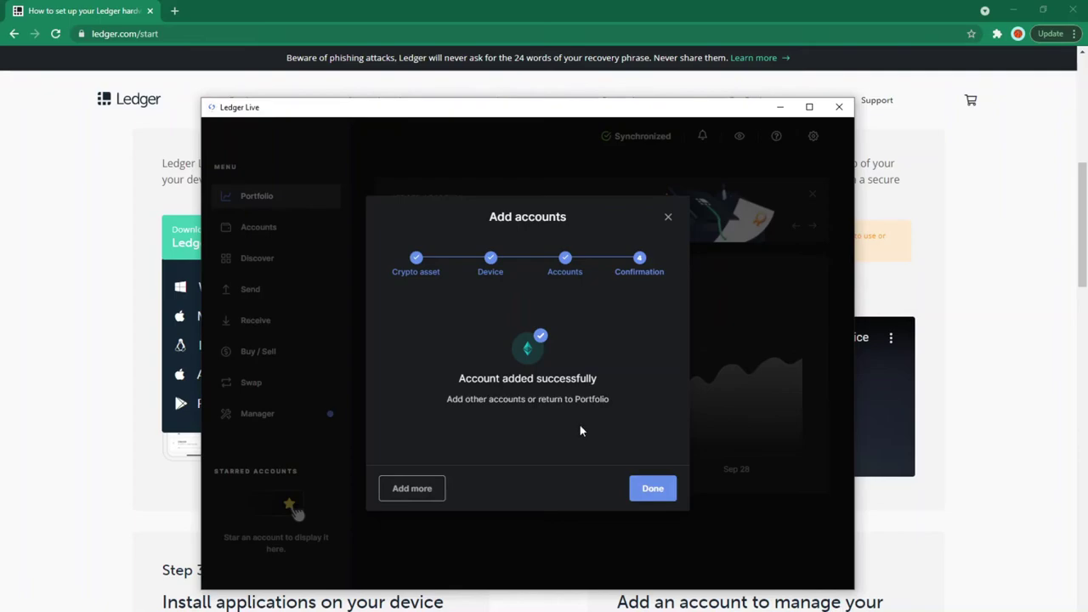
click(653, 490)
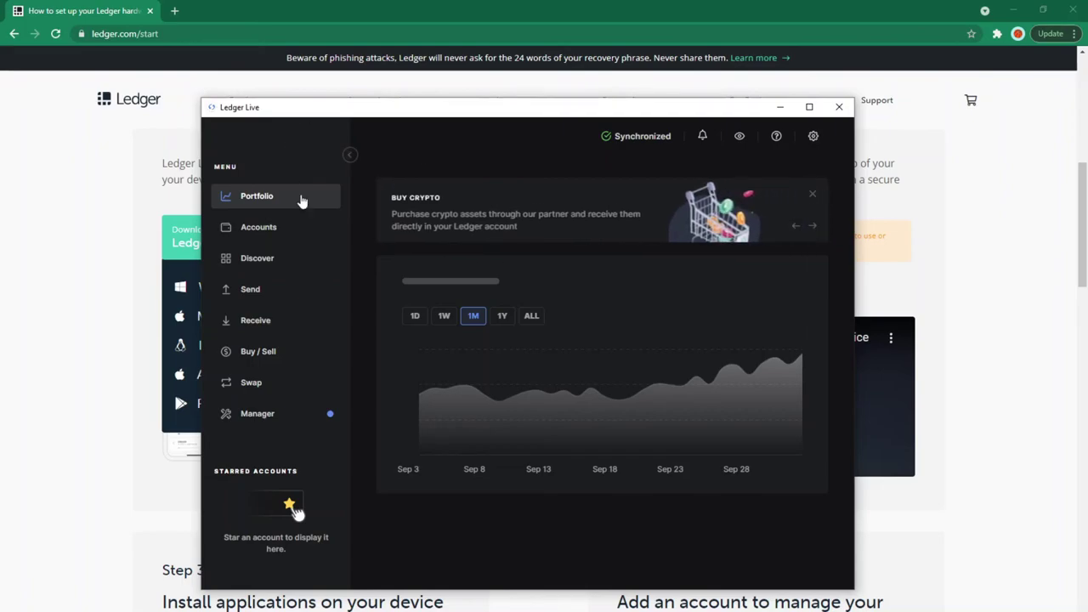
- Open the Ethereum 1 account, copy its receiving address, and complete the address verification with the device
click(260, 233)
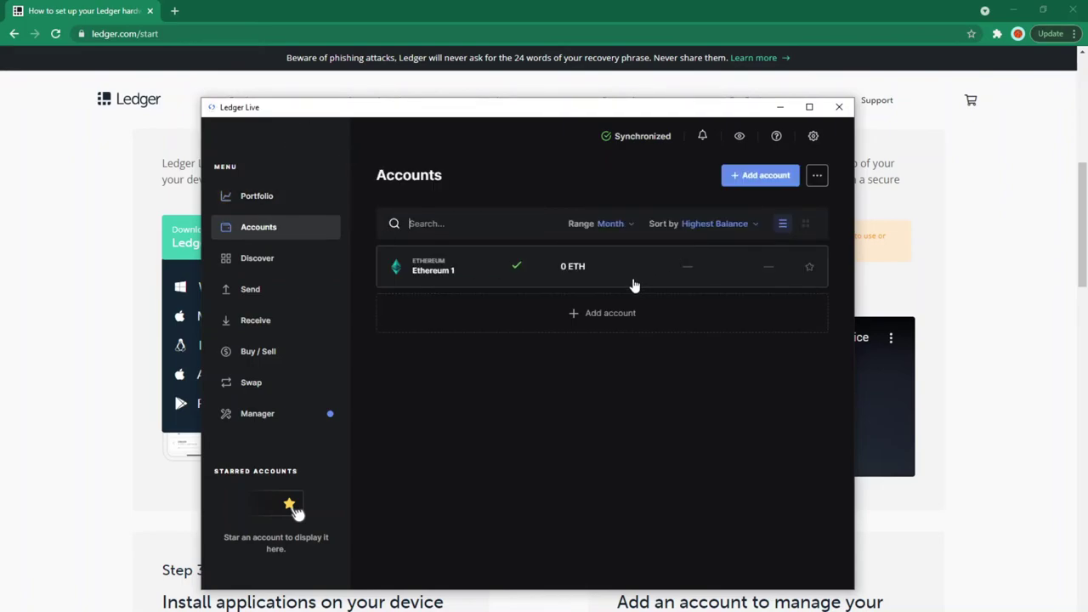
click(577, 273)
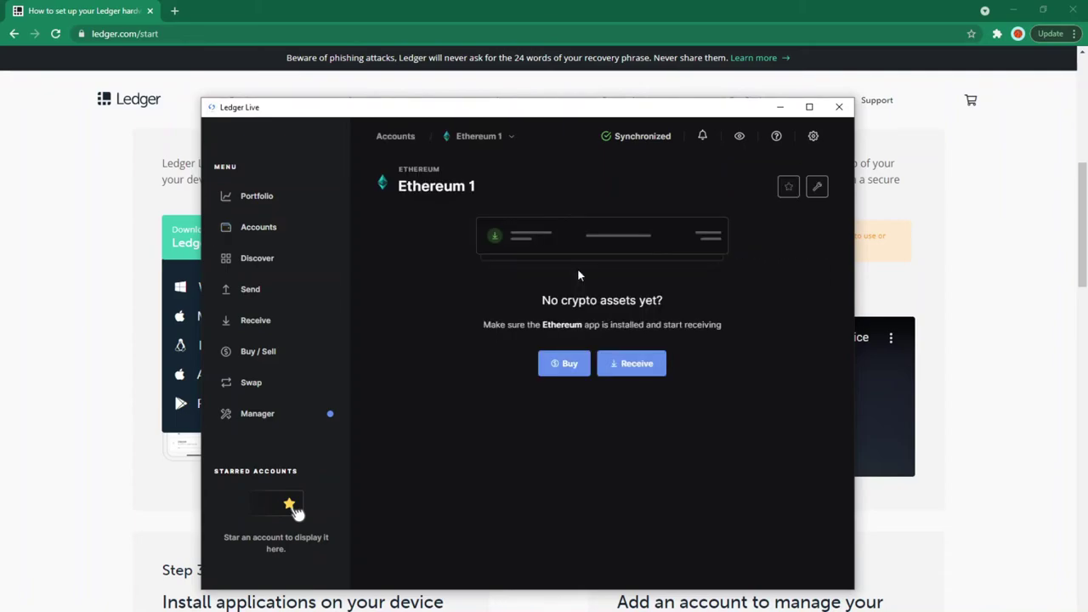
click(613, 365)
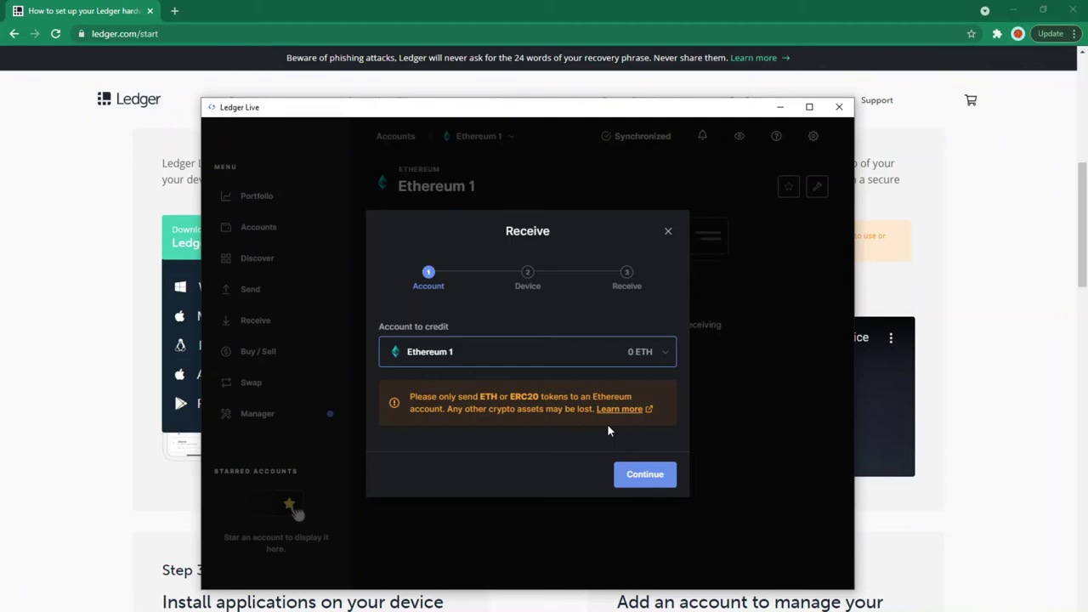
click(642, 474)
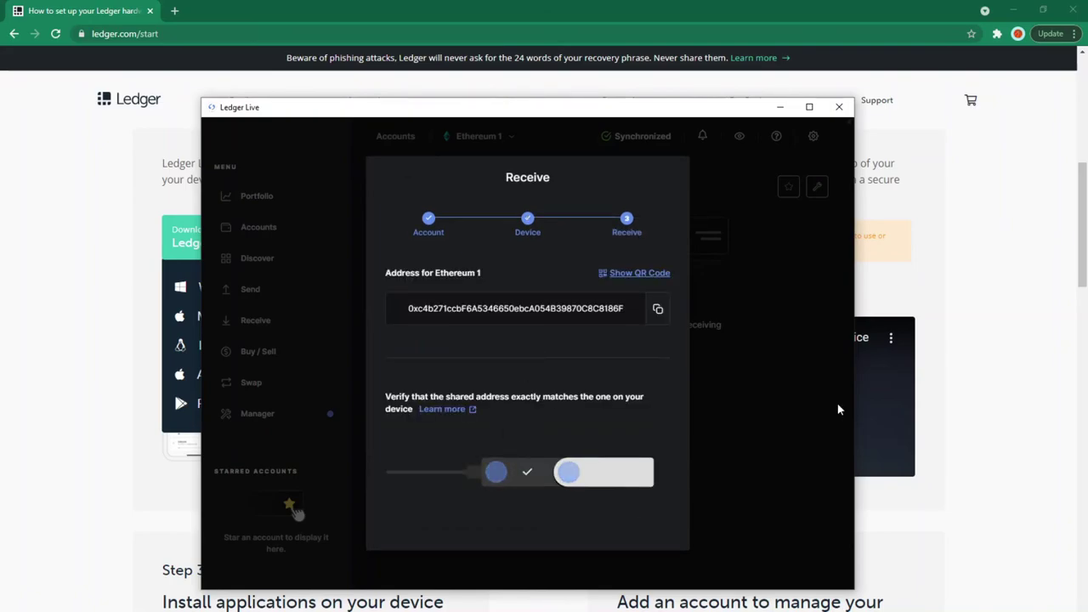
click(658, 308)
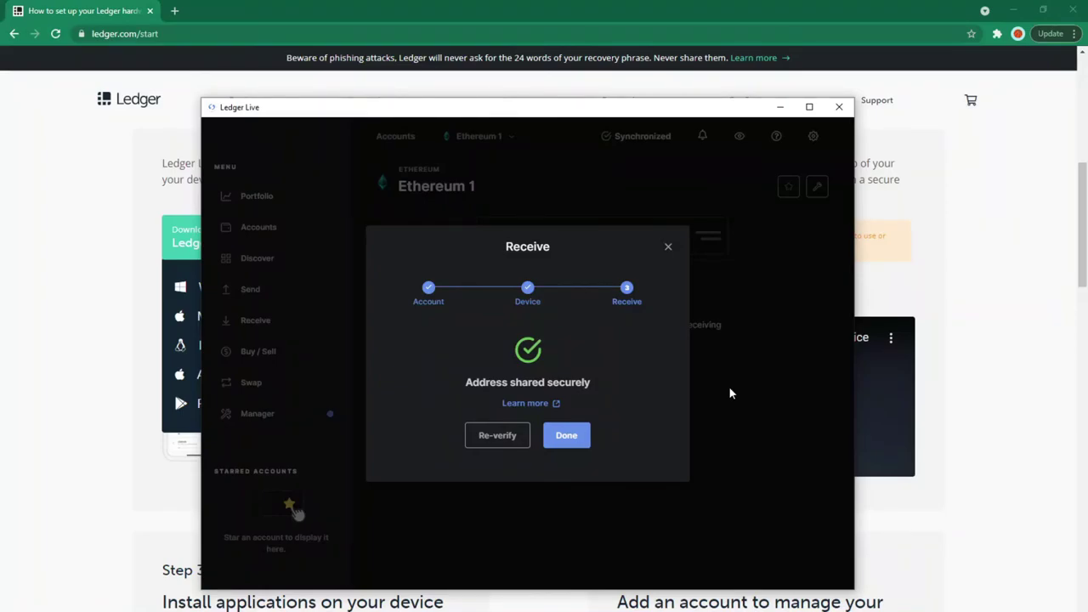
click(566, 437)
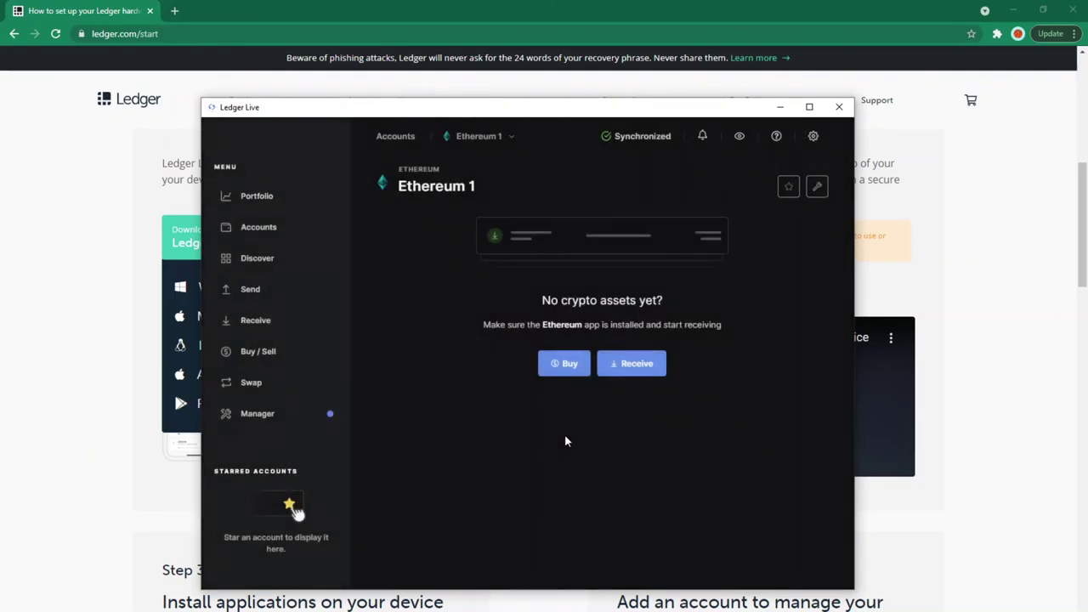